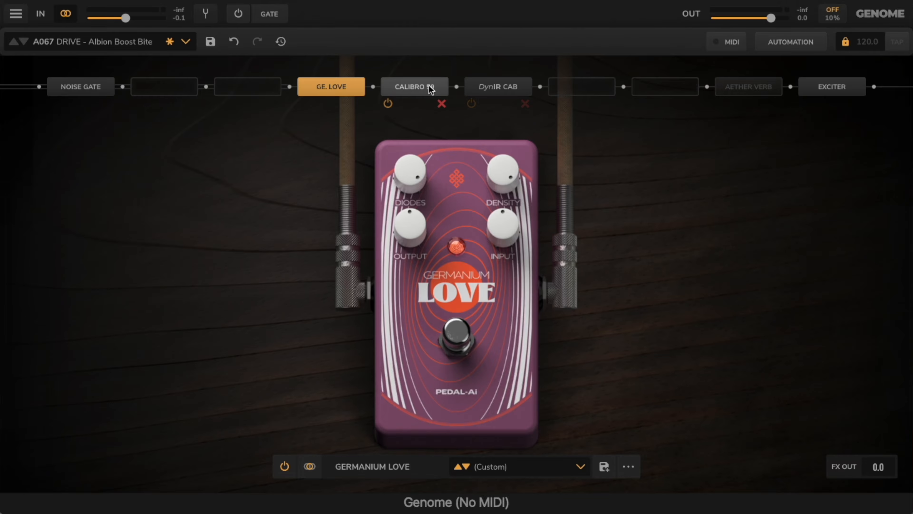
Step: Examine the CaliBro amp, the Thug pedal's Treble control, the DynIR Cab and the Planet block in the signal chain
click(420, 87)
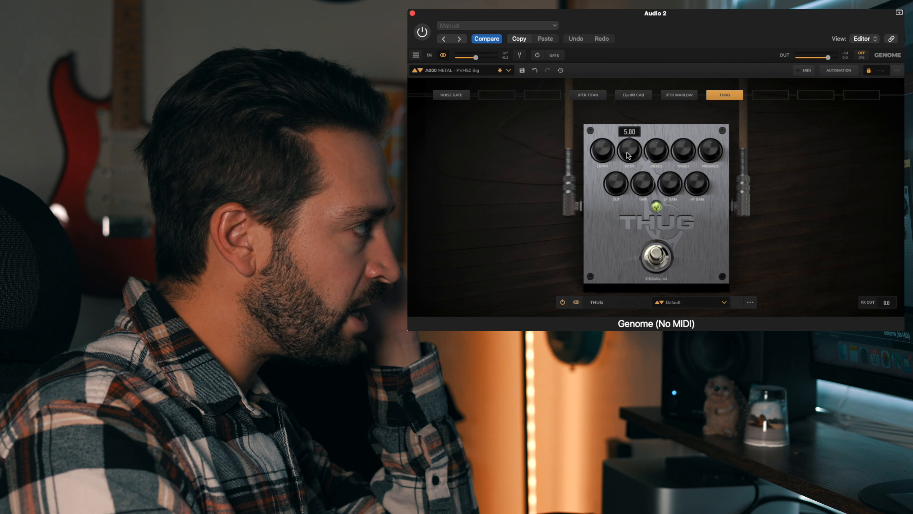
drag(688, 151, 688, 148)
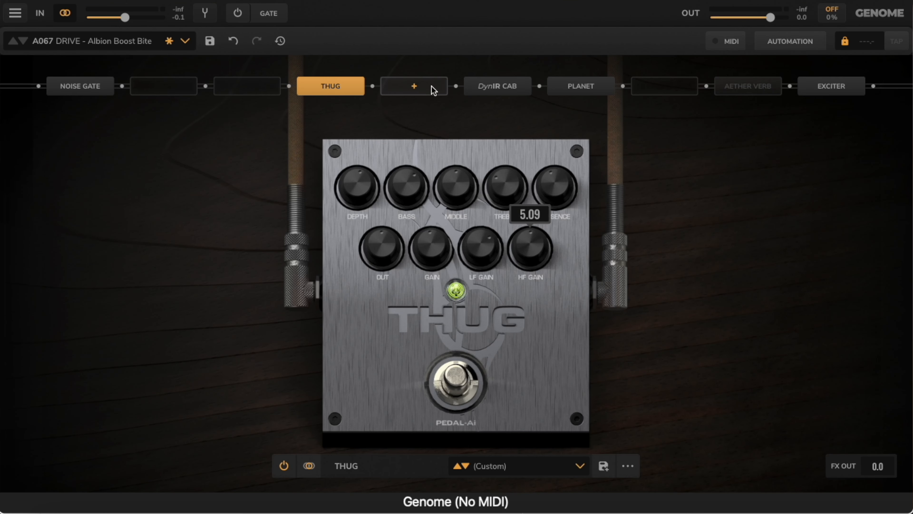
click(492, 87)
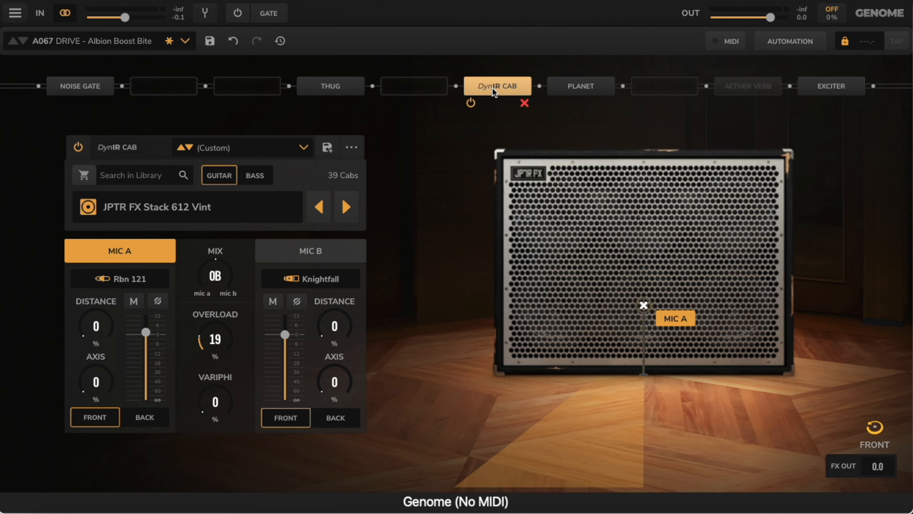
click(584, 87)
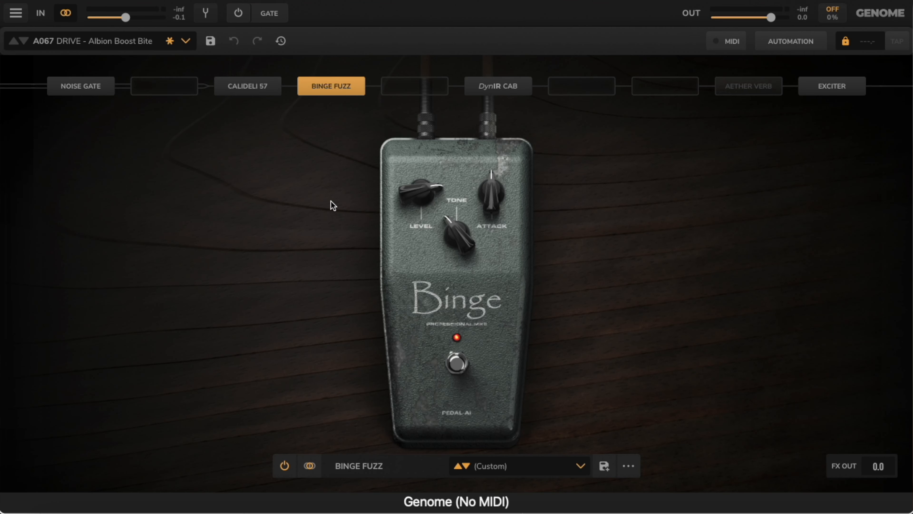
Step: Compare the controls of the CaliDelight 57 amp with Binge Fuzz and of the Diabolus amp with Gherkin Fuzz
mouse_move(269, 98)
click(253, 84)
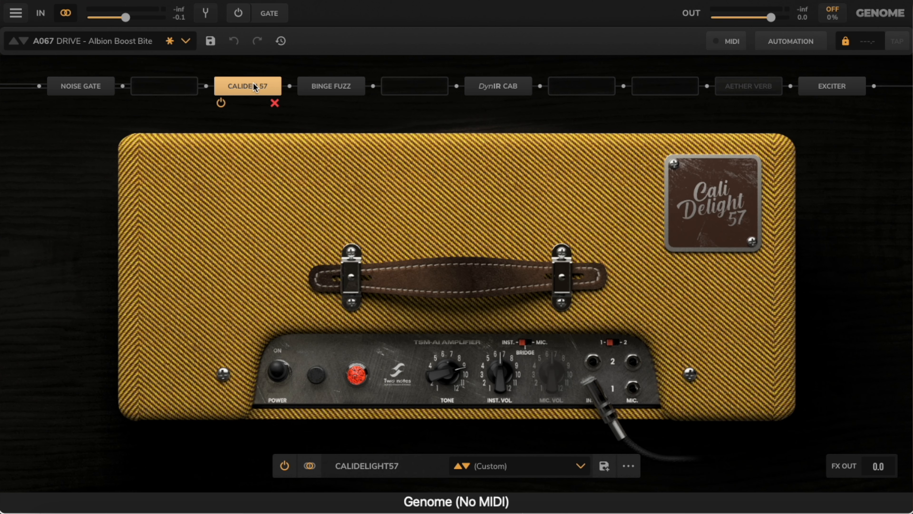
click(336, 85)
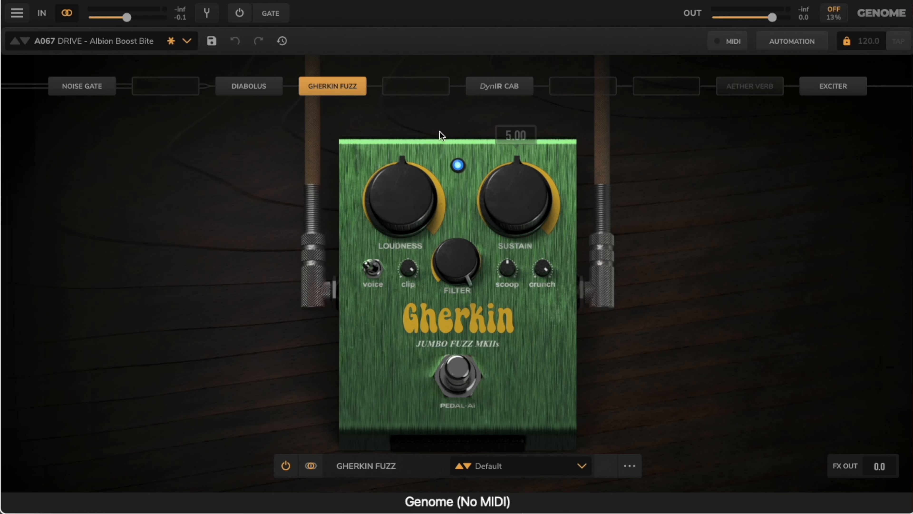
click(251, 83)
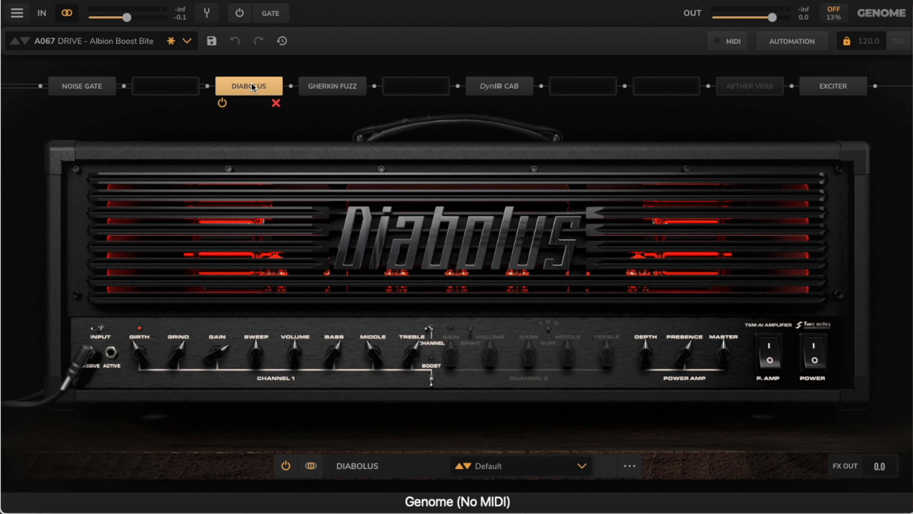
click(338, 83)
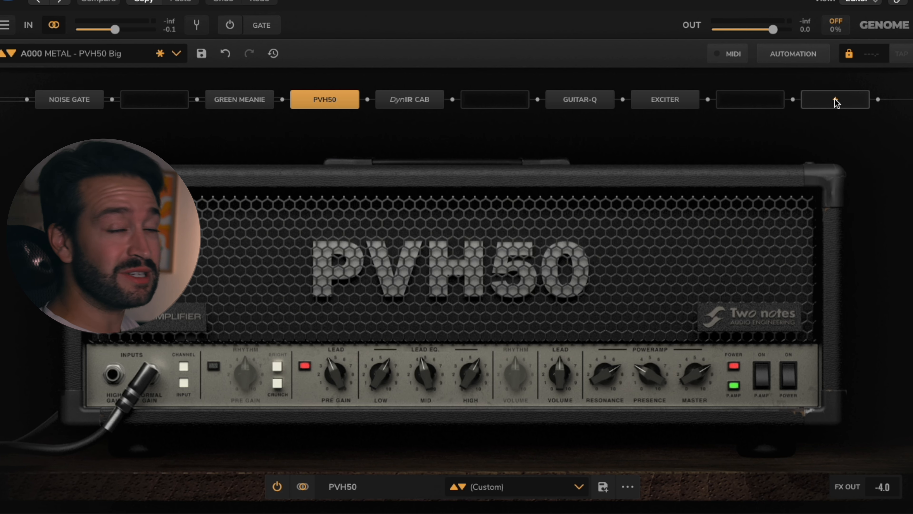
Step: Add an Astro Repeater delay in the empty slot directly after the DynIR Cab
mouse_move(79, 102)
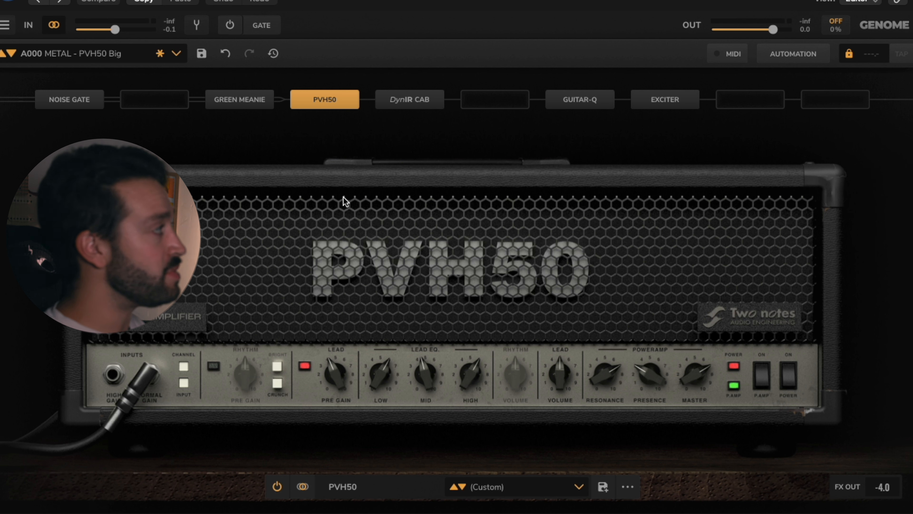
mouse_move(38, 105)
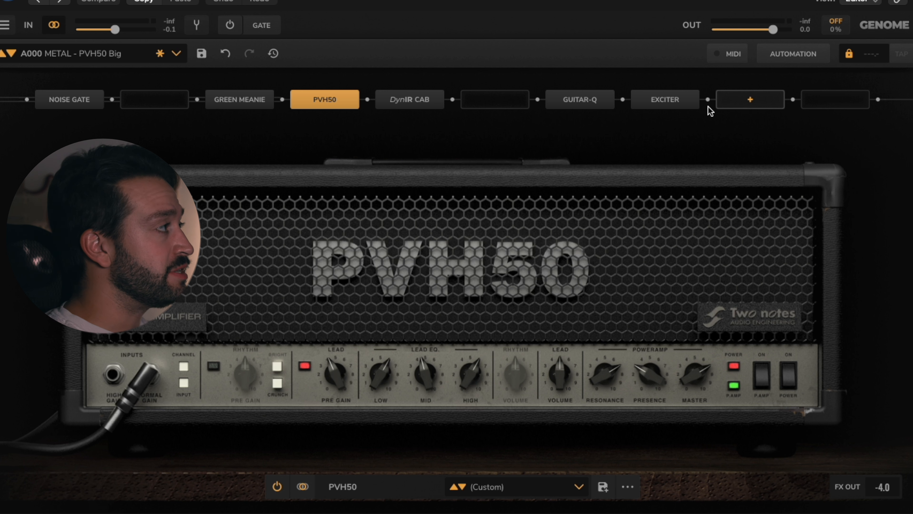
click(505, 99)
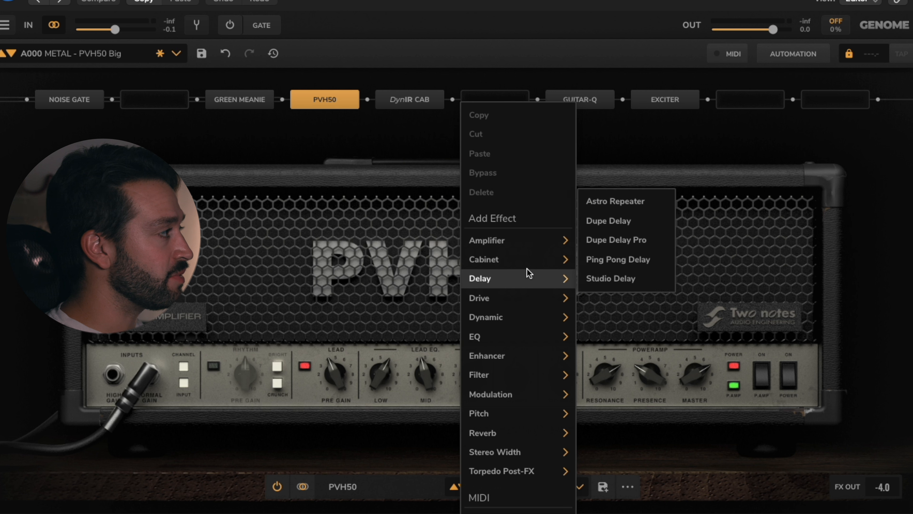
mouse_move(520, 237)
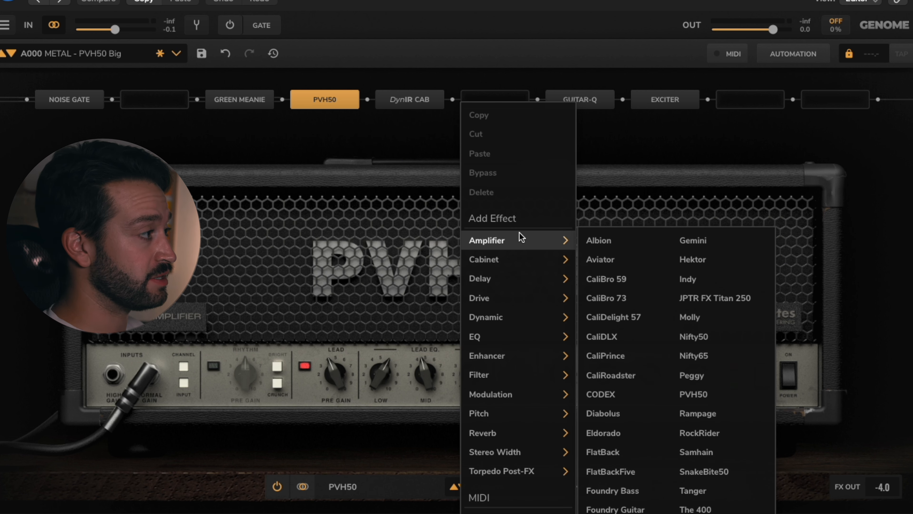
mouse_move(518, 267)
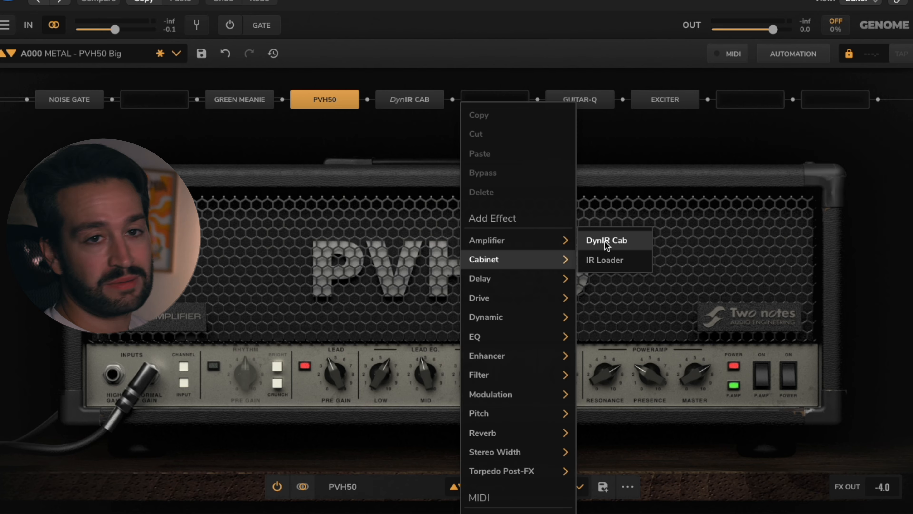
mouse_move(534, 285)
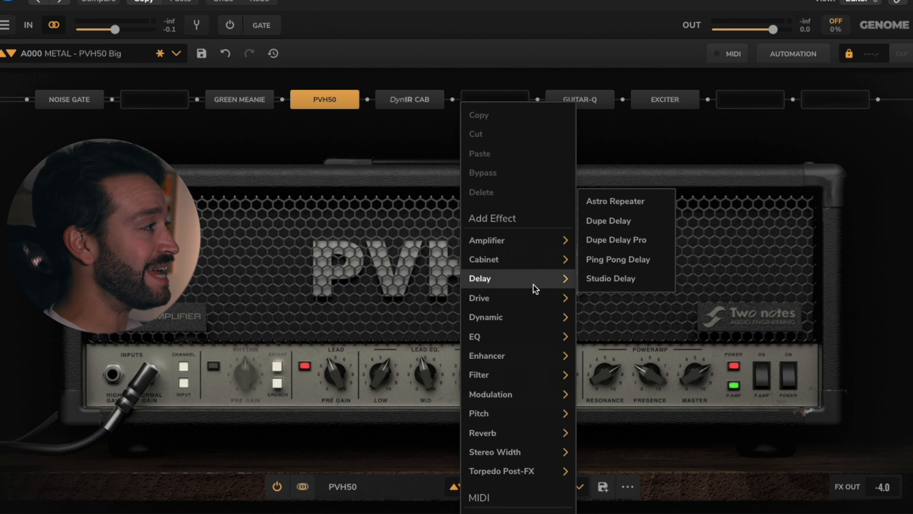
click(616, 201)
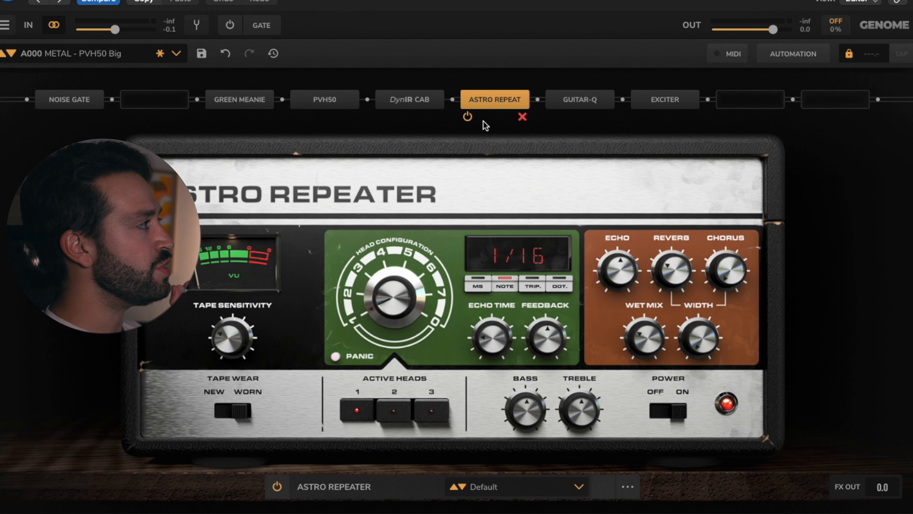
Step: Toggle the Astro Repeater's bypass, and delete the effect from the signal chain
click(469, 118)
click(469, 118)
click(522, 116)
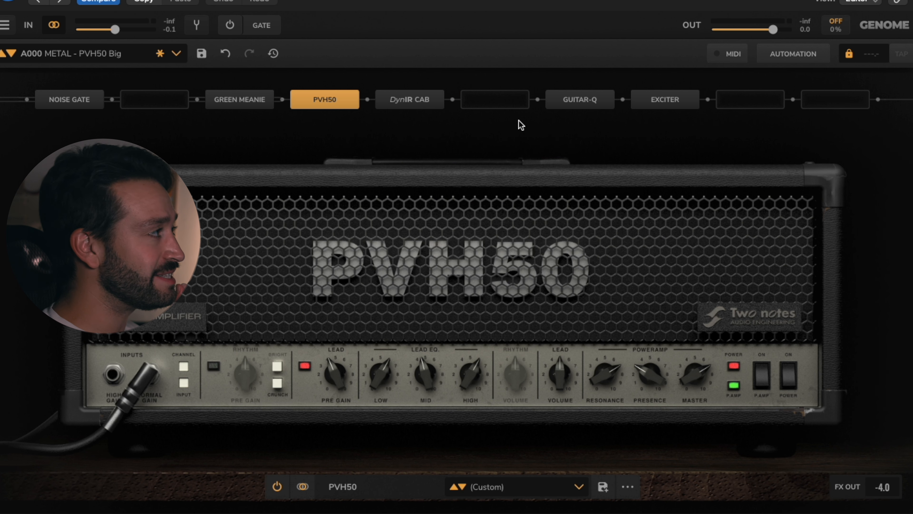
Step: Try a Ping Pong Delay in the empty slot between the DynIR Cab and Guitar-Q
click(505, 106)
mouse_move(562, 280)
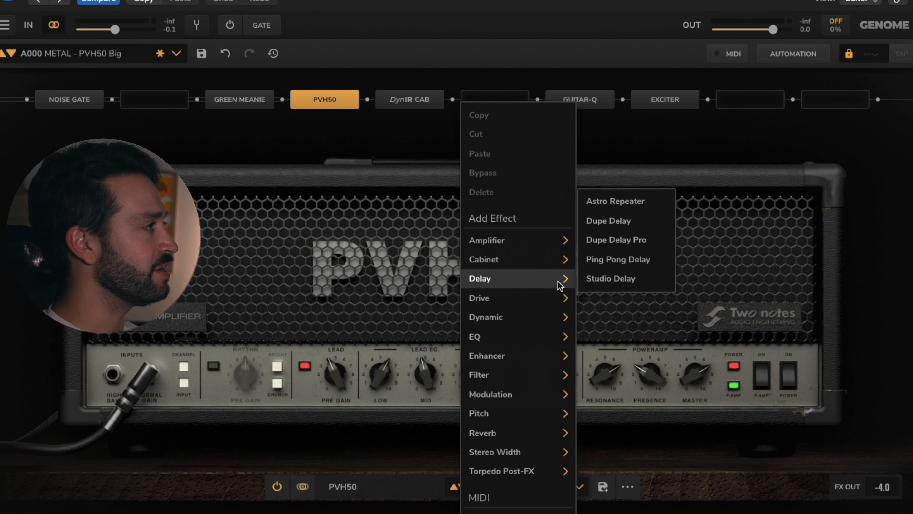
click(618, 258)
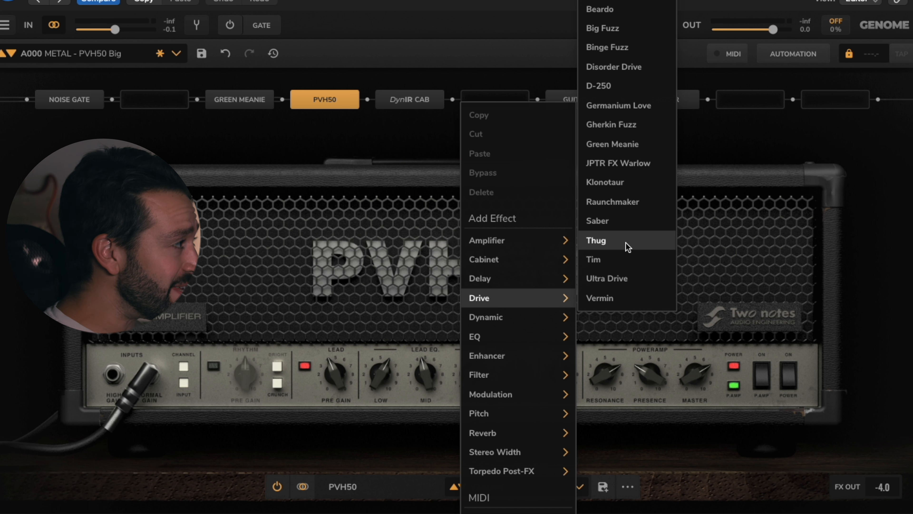
Step: Browse the amplifier, drive, dynamic and enhancer effects, and try the Studio Enhancer in the slot after the DynIR Cab
mouse_move(534, 255)
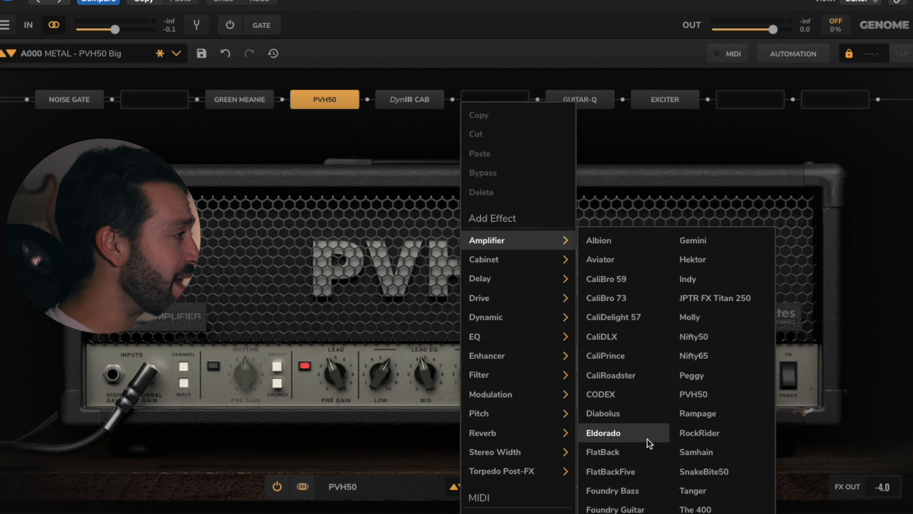
mouse_move(506, 323)
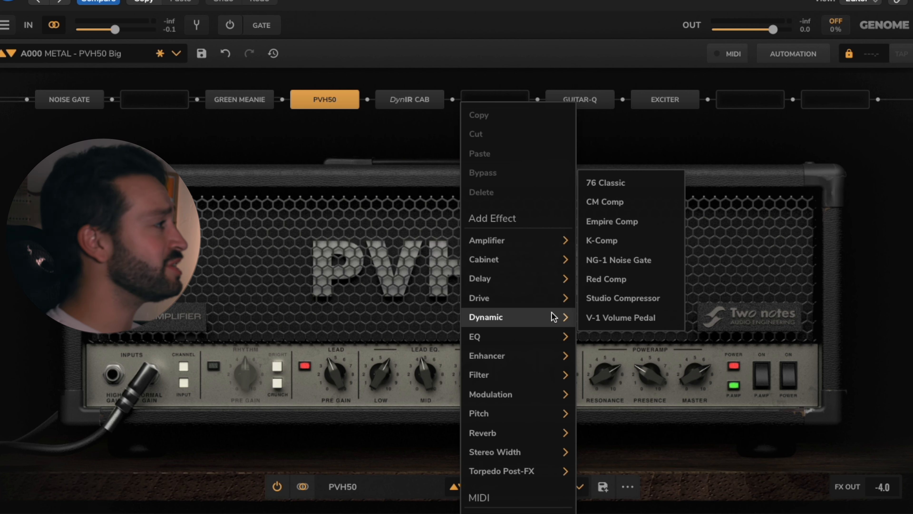
mouse_move(538, 299)
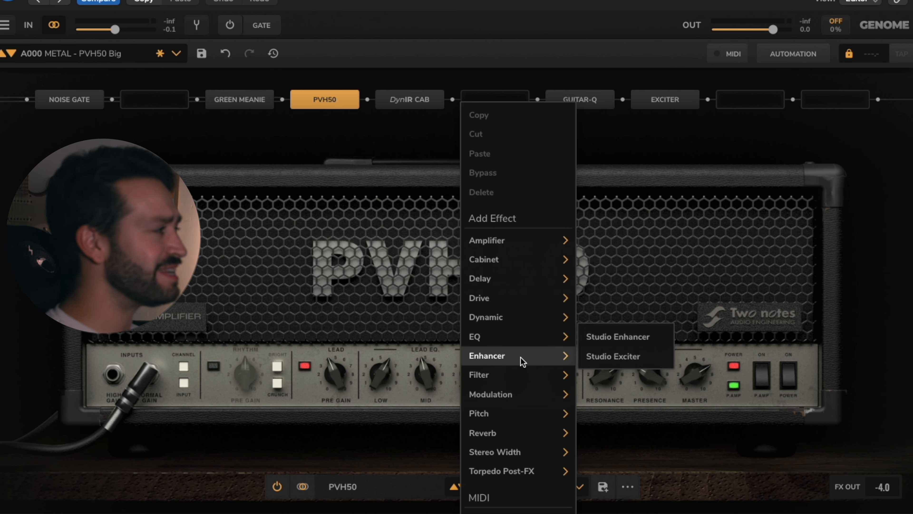
mouse_move(510, 340)
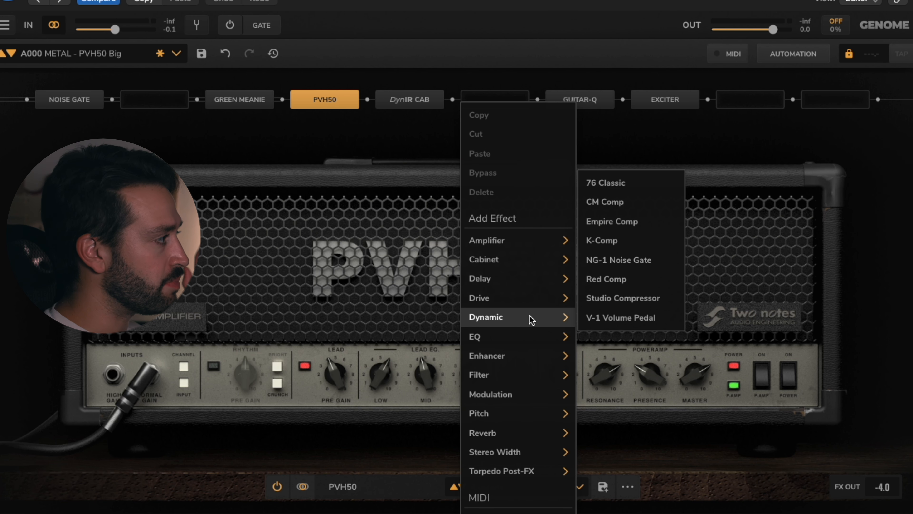
mouse_move(525, 361)
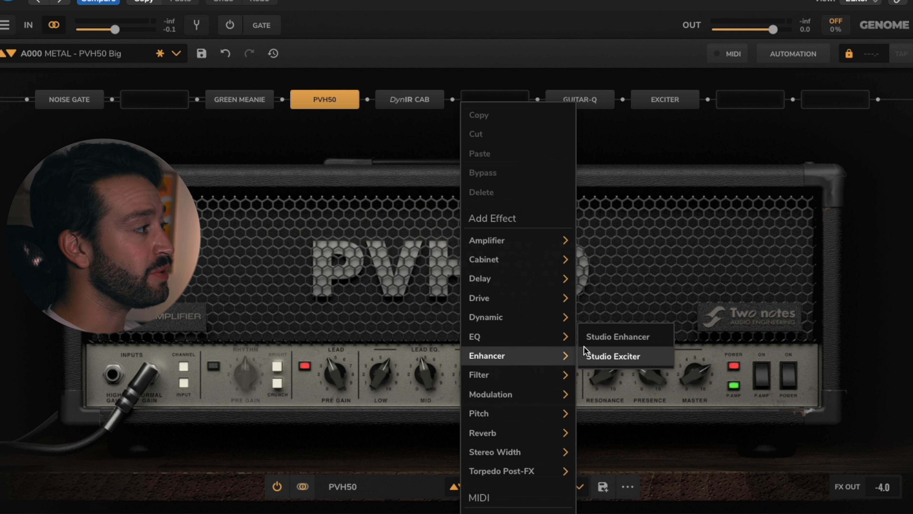
click(616, 336)
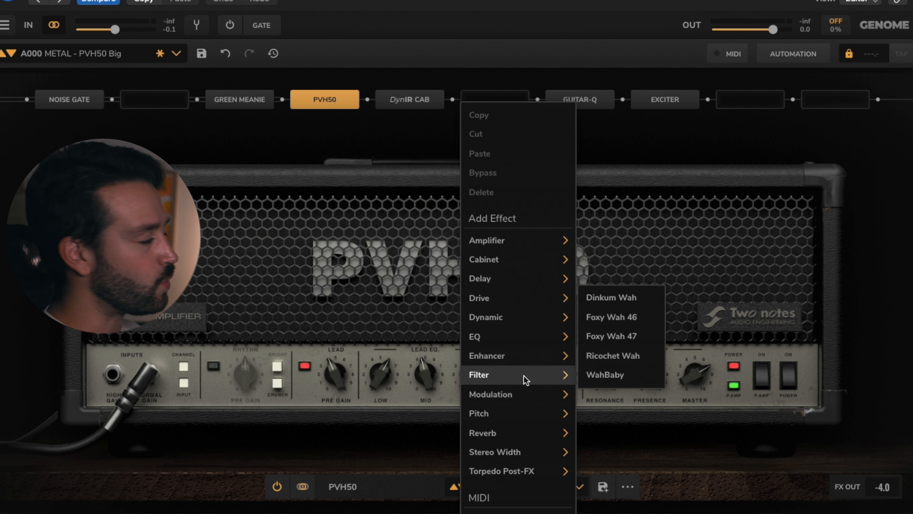
Step: Try the Studio Chorus modulation effect in the slot after the DynIR Cab
mouse_move(549, 395)
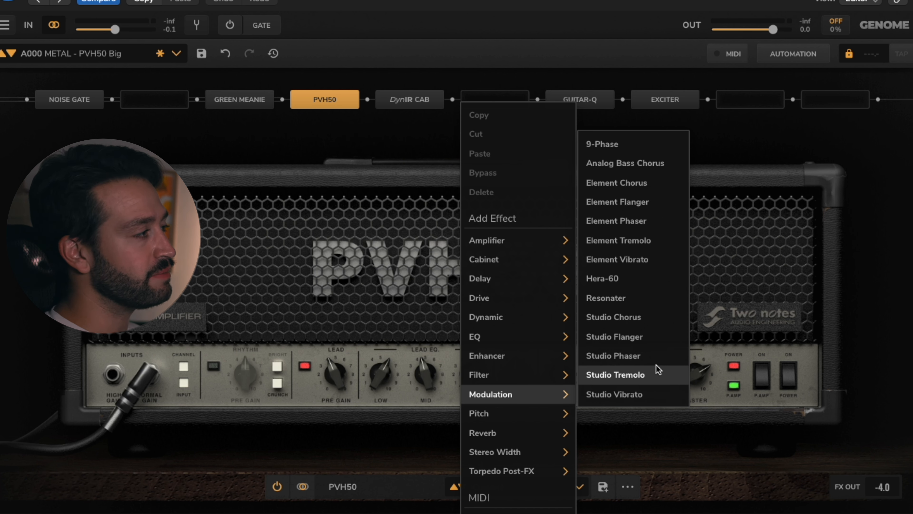
click(640, 315)
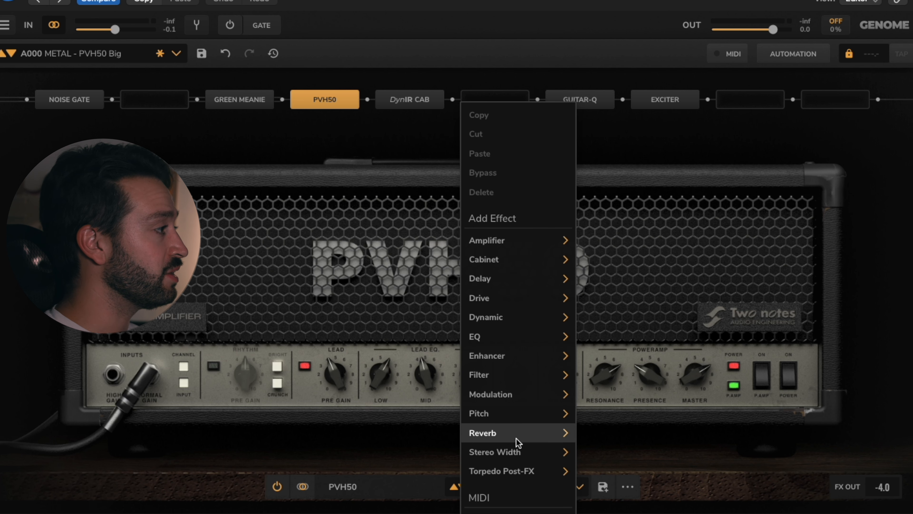
Step: Review the available reverb, stereo width and Torpedo Post-FX effects without adding any
mouse_move(525, 435)
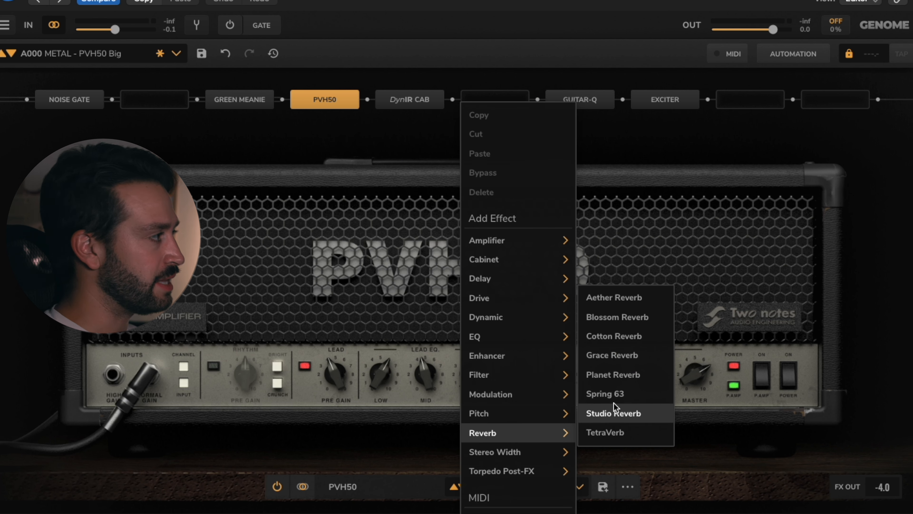
mouse_move(538, 452)
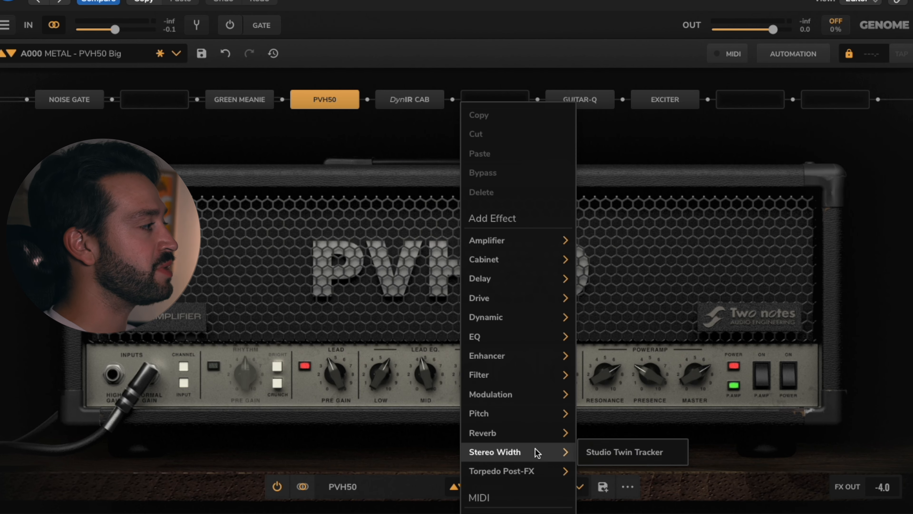
mouse_move(537, 477)
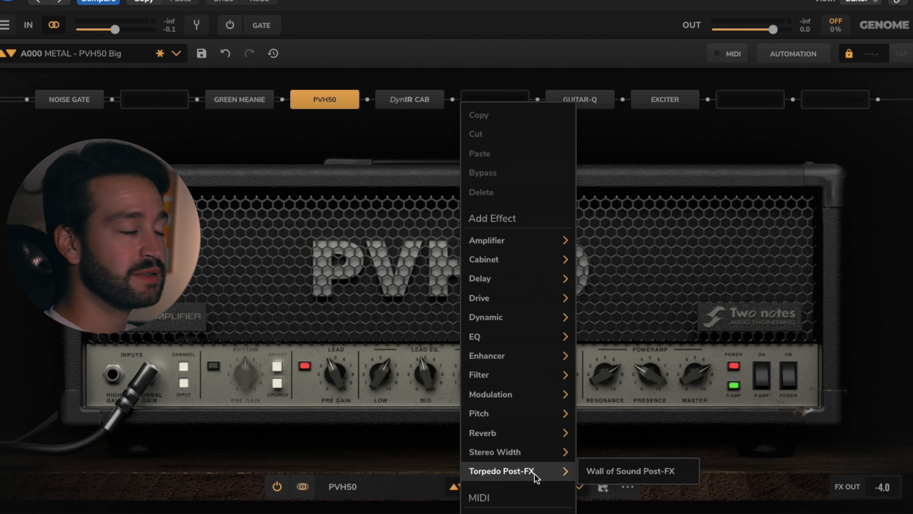
click(374, 77)
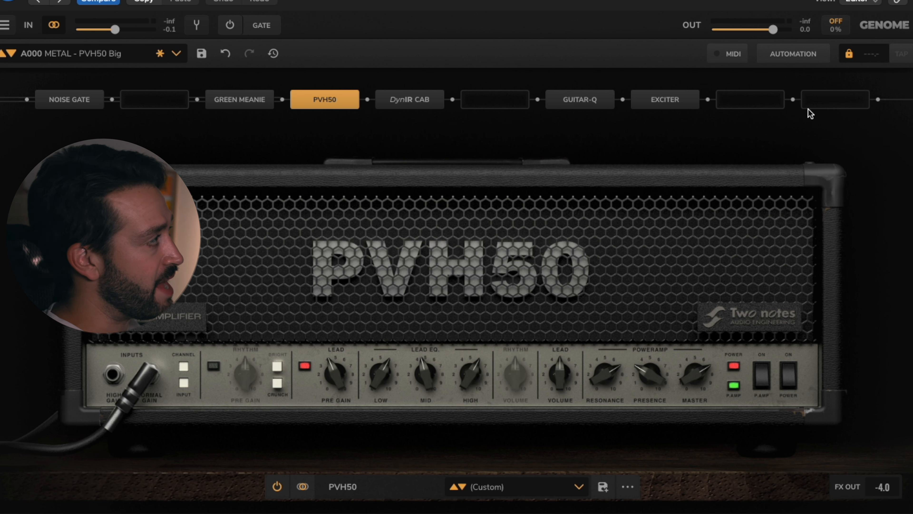
Step: Move the PVH50 amp to the slot directly after the Noise Gate
drag(329, 104, 161, 100)
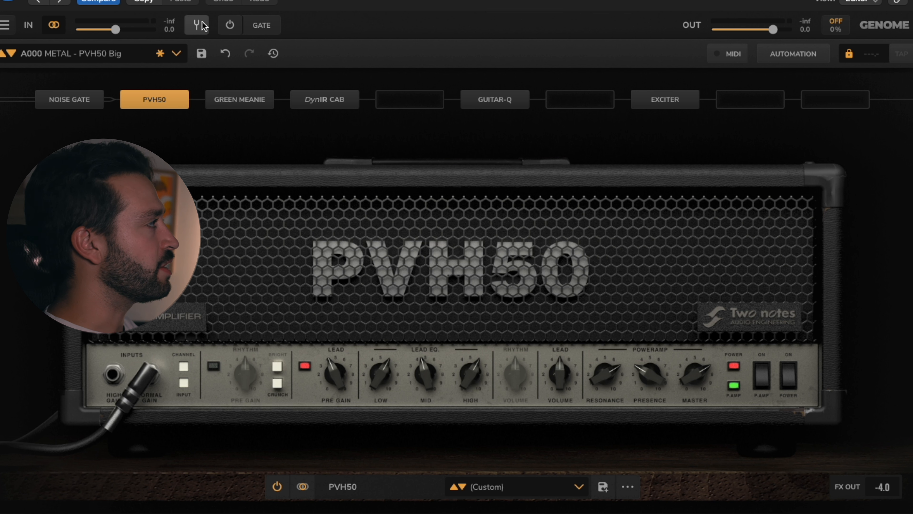
Step: Toggle the input gate on and back off
click(232, 27)
click(231, 26)
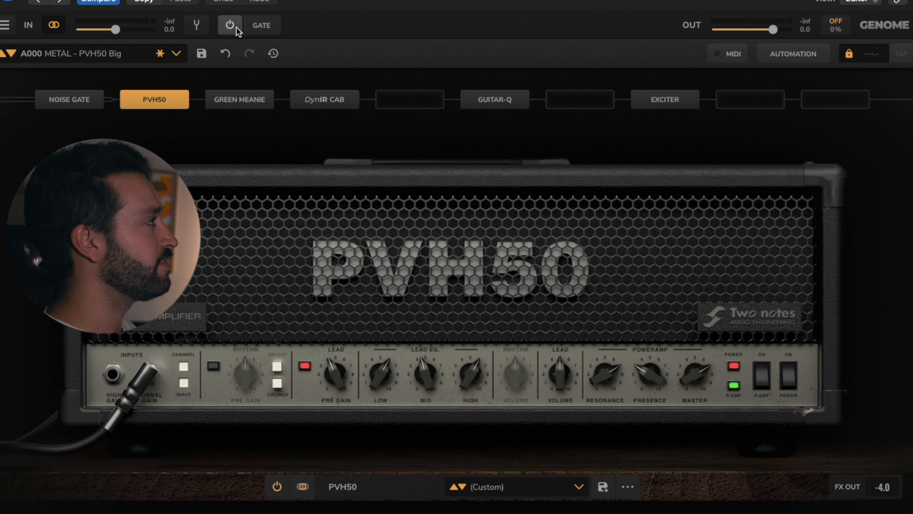
Step: Browse the Bank A presets from the metal sounds through to the bass sounds at the end of the list
click(176, 54)
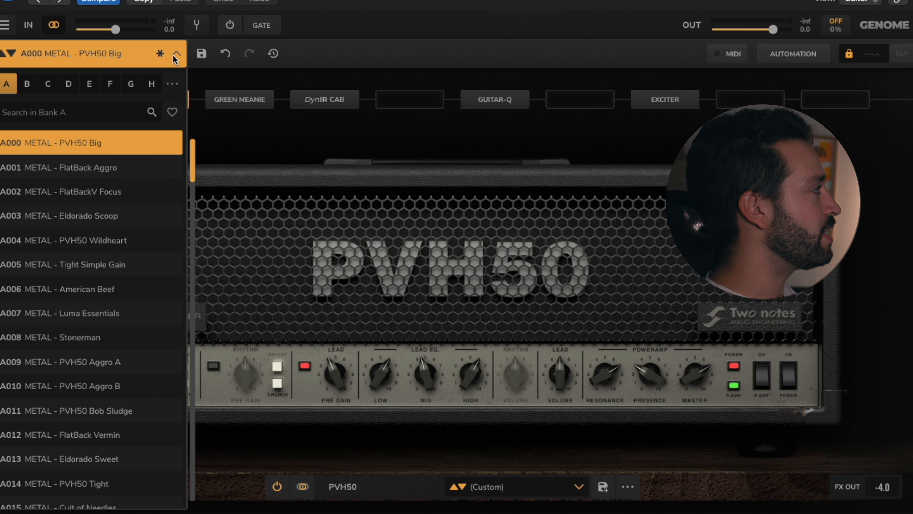
scroll(94, 174, down, 5)
scroll(94, 175, down, 11)
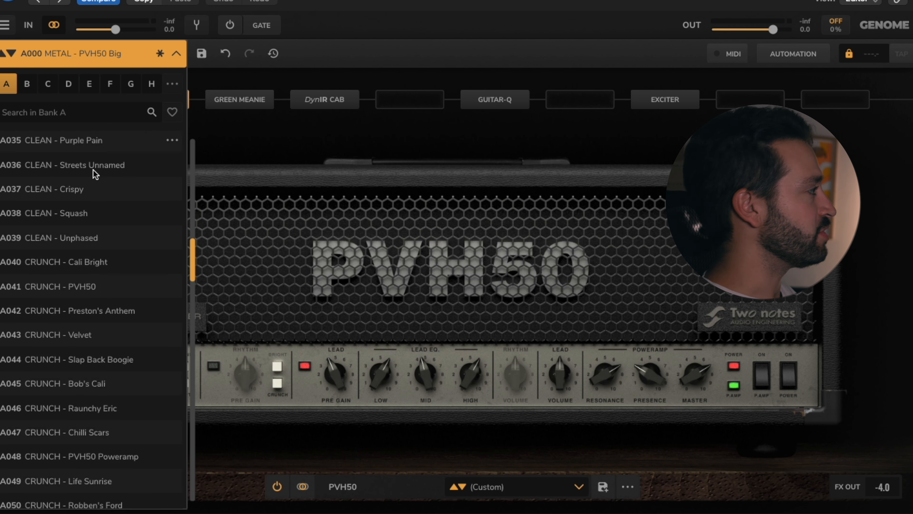
scroll(94, 174, down, 10)
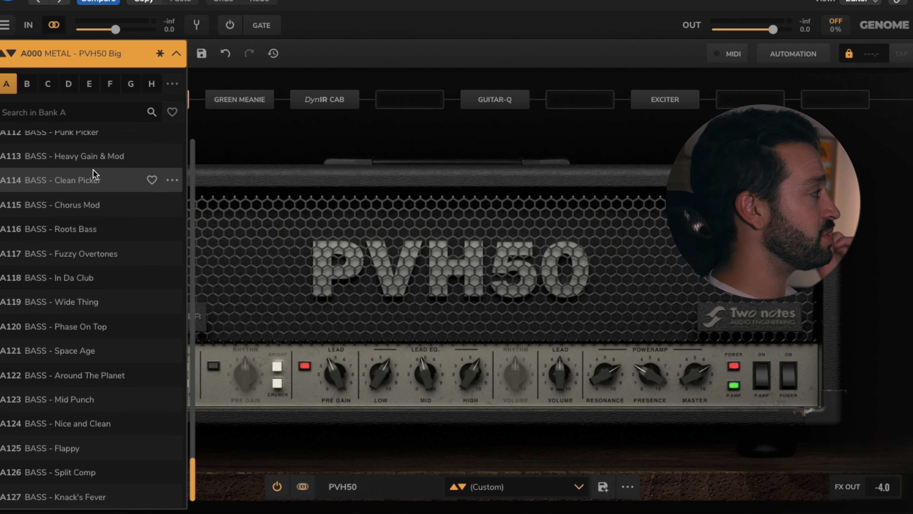
Step: Check preset banks F, H and B for saved presets, without loading any
click(111, 87)
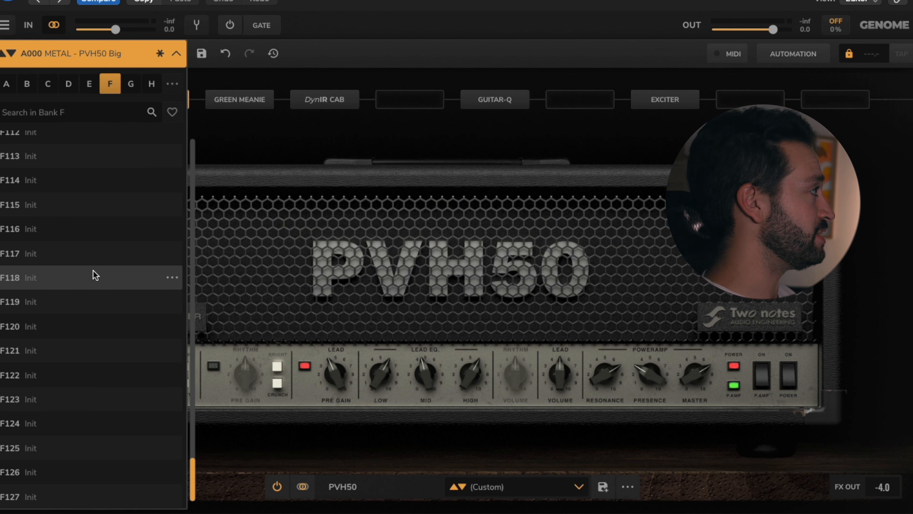
click(151, 85)
click(36, 88)
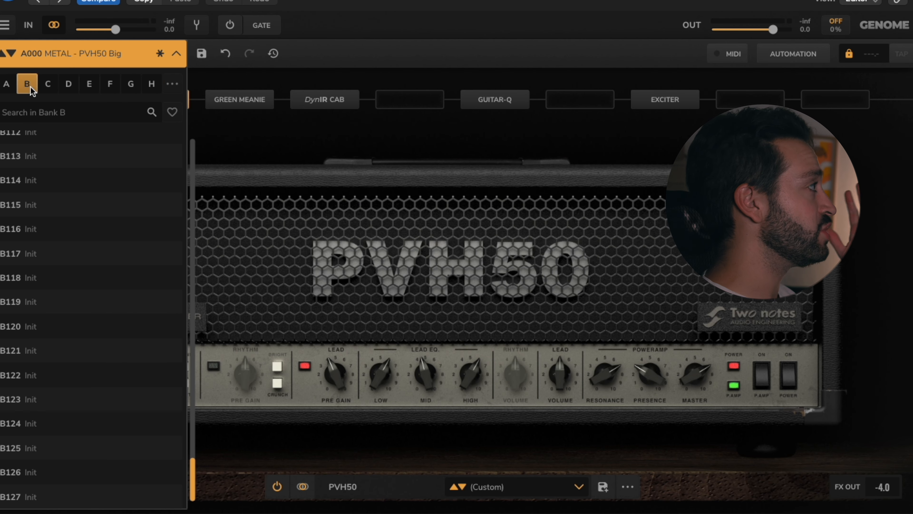
scroll(57, 216, up, 10)
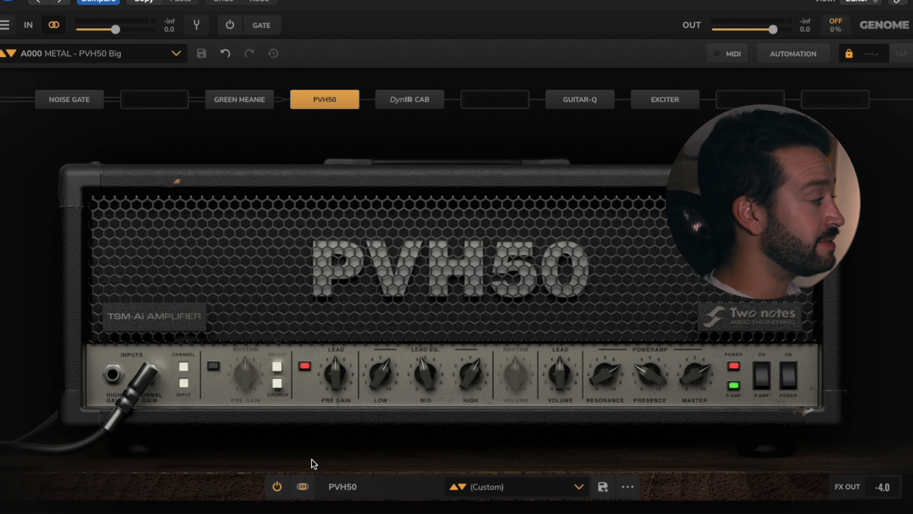
Step: Bypass and re-enable the PVH50 amp, and flip the amp's own power switch off and back on
click(276, 486)
click(276, 486)
click(790, 386)
click(790, 386)
Step: Raise the PVH50's lead pre gain, readjust its EQ and lead volume, and plug the cable into the high gain input
drag(562, 383, 530, 351)
drag(421, 382, 328, 374)
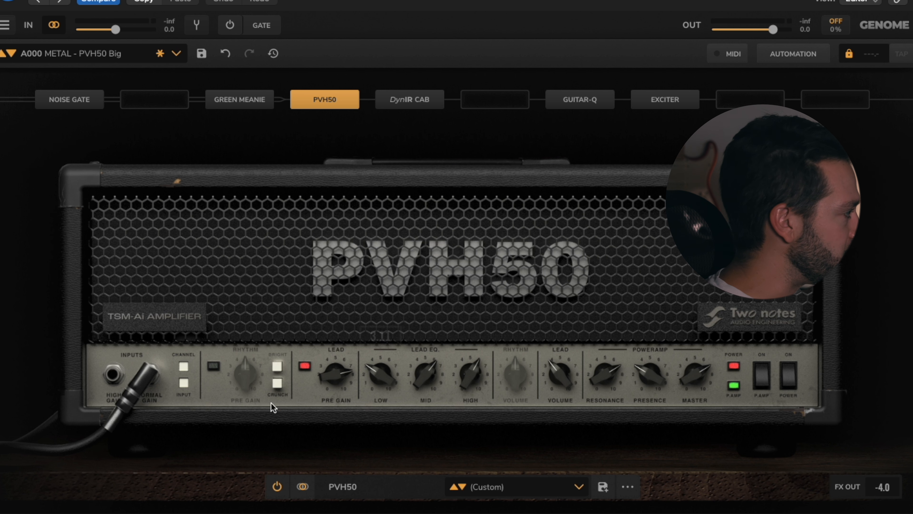
click(114, 374)
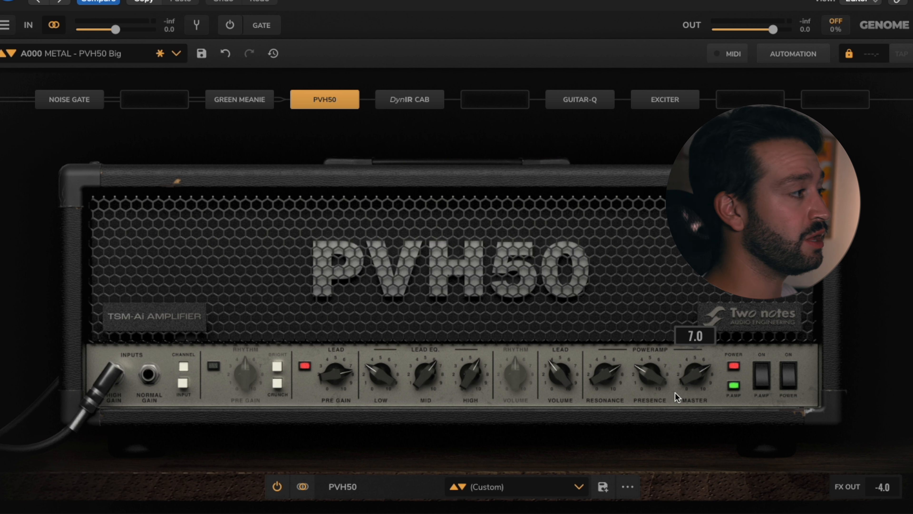
Step: Remove the PVH50 amp from the signal chain and put a NIFTY65 amp in its slot
mouse_move(328, 104)
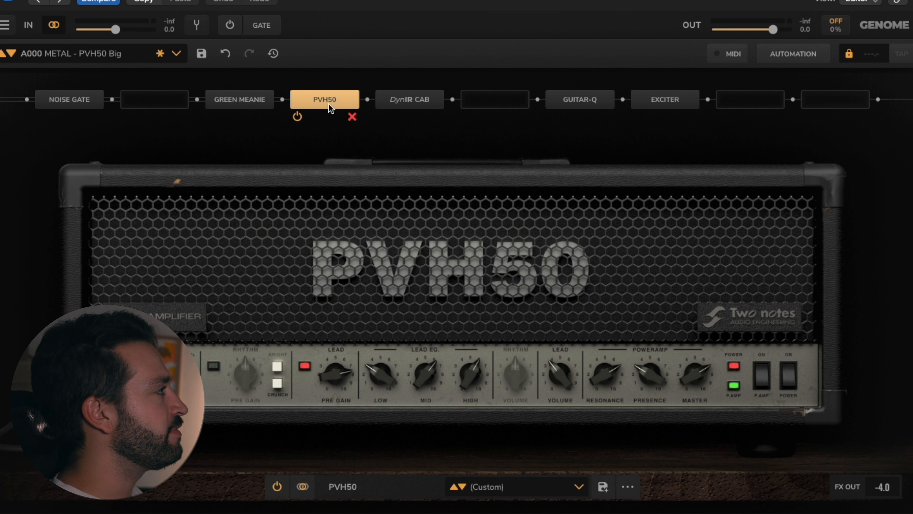
click(349, 118)
right_click(330, 101)
mouse_move(348, 252)
click(525, 356)
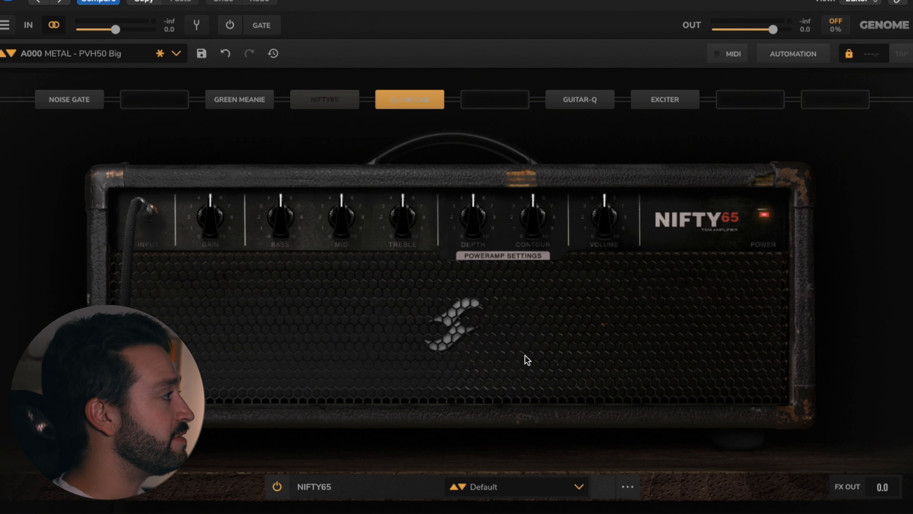
Step: Load the "Good Starting Point" preset on the NIFTY65 amp
click(531, 489)
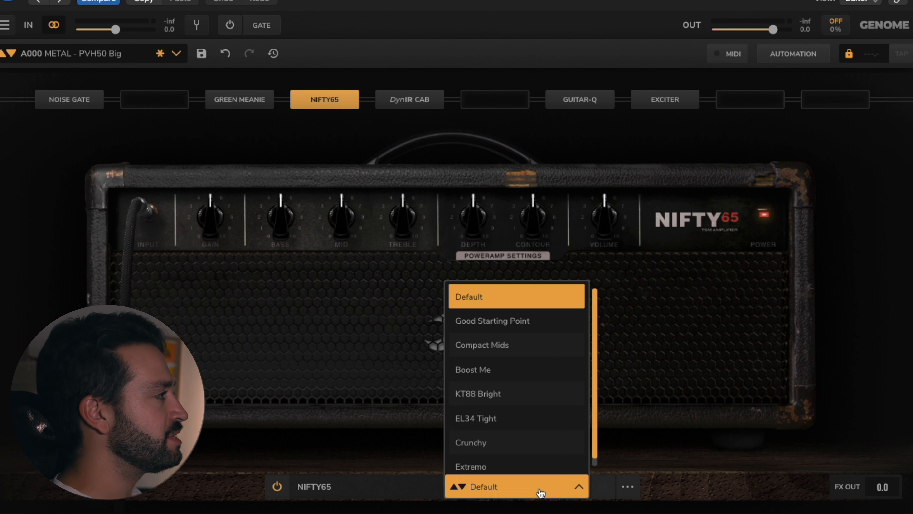
scroll(499, 364, down, 1)
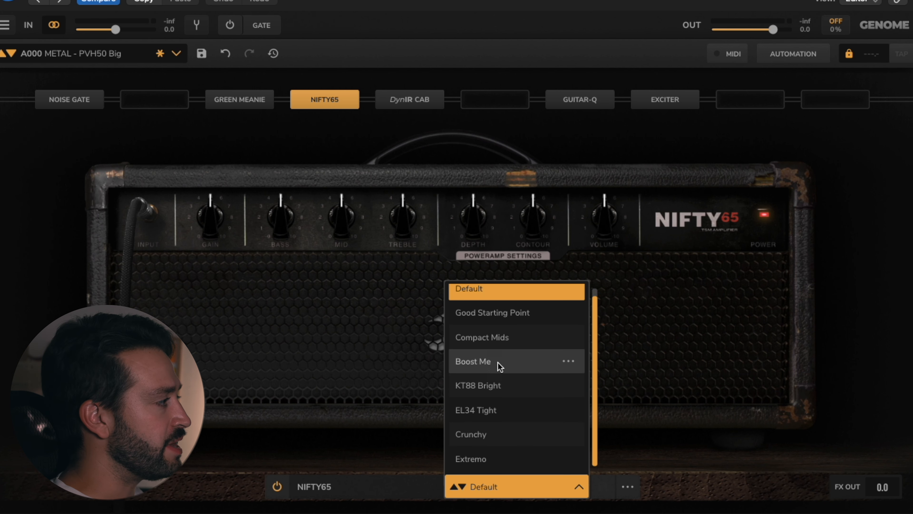
scroll(498, 363, up, 1)
click(506, 321)
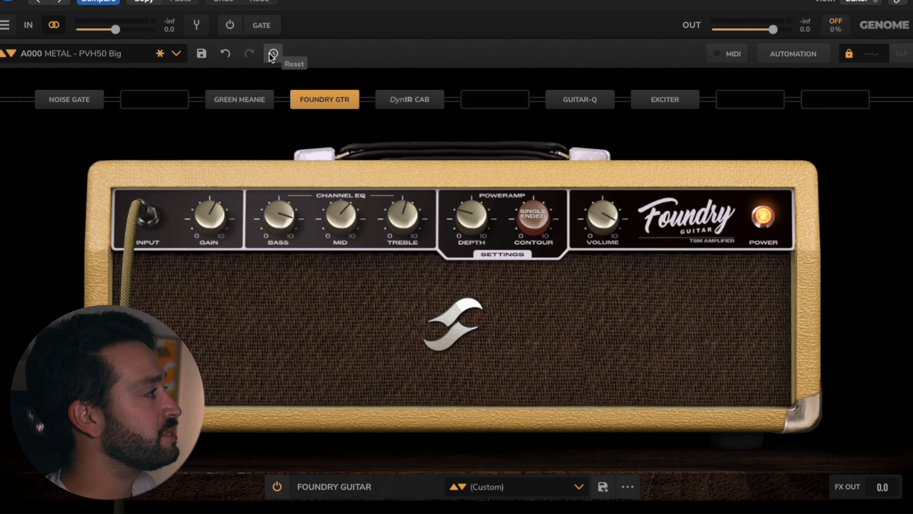
Step: Revert the rig A000 METAL - PVH50 Big to its initial state
click(272, 54)
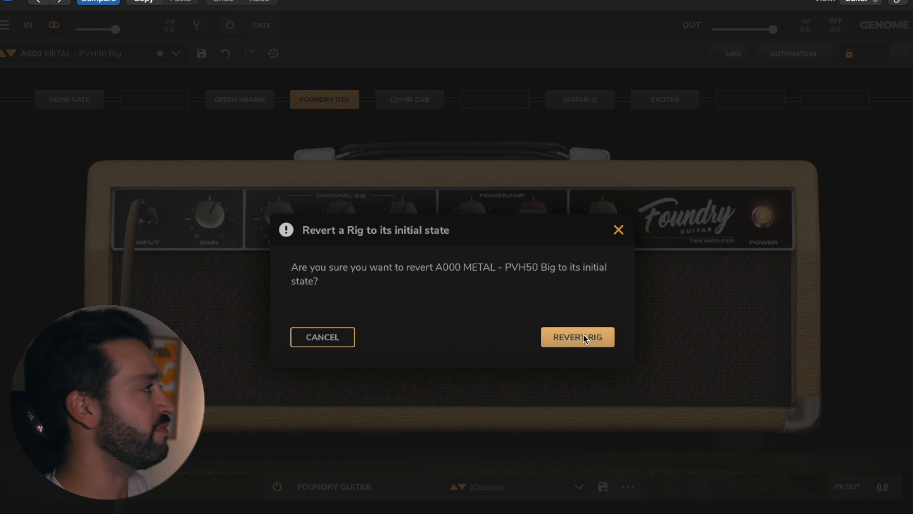
click(583, 334)
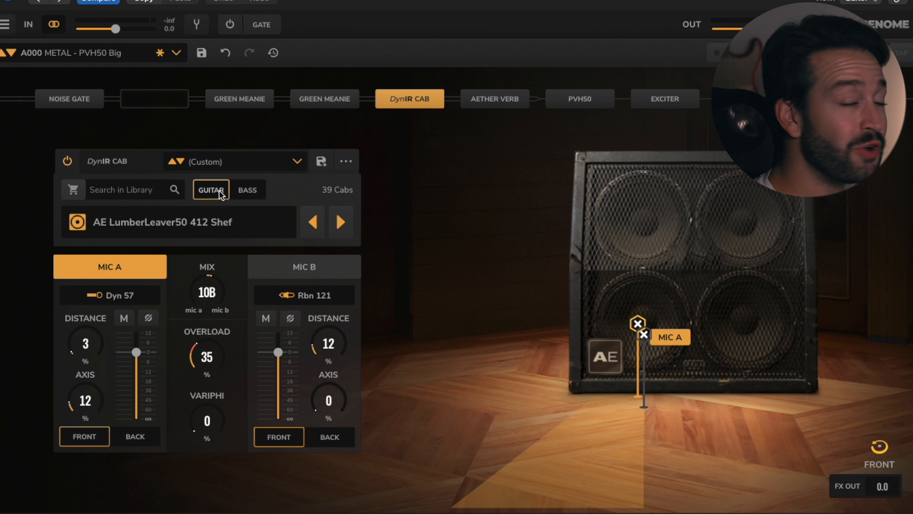
Step: Filter the DynIR cab library to bass cabs, and set Mic A's distance to 100% and its axis to 7%
click(247, 191)
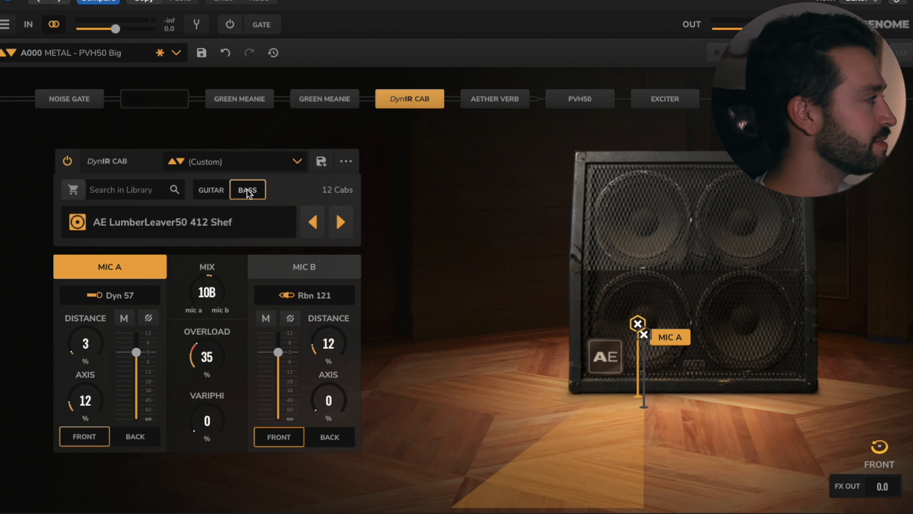
click(306, 258)
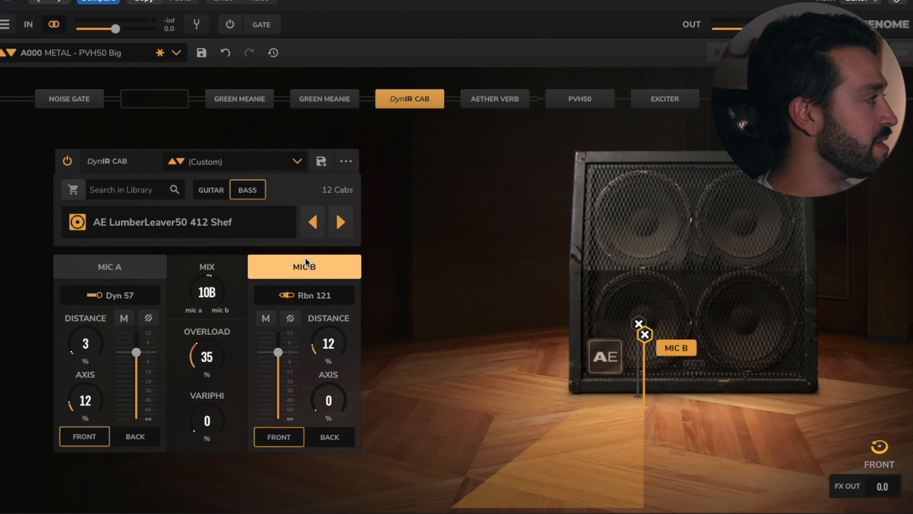
click(126, 278)
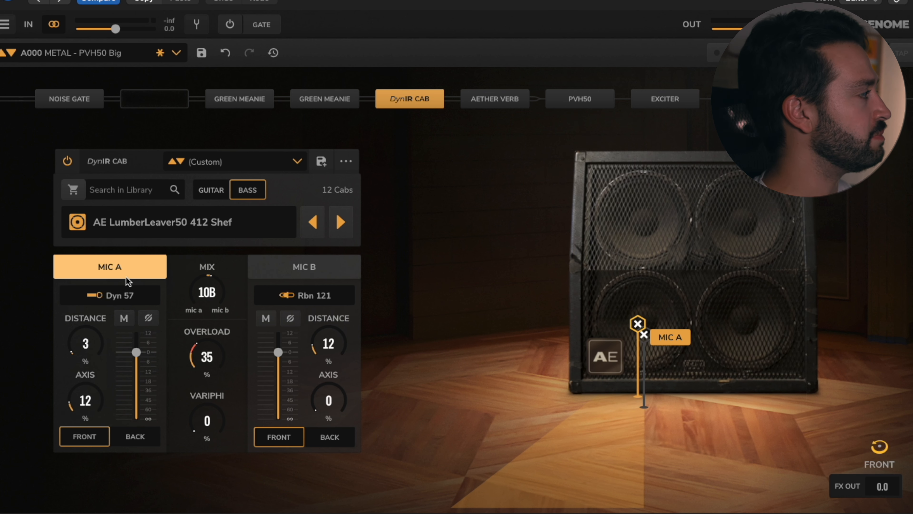
mouse_move(84, 353)
mouse_down()
mouse_move(77, 308)
mouse_move(88, 279)
mouse_move(115, 258)
mouse_up()
mouse_move(83, 395)
mouse_down()
mouse_move(84, 408)
mouse_move(80, 326)
mouse_move(93, 334)
mouse_up()
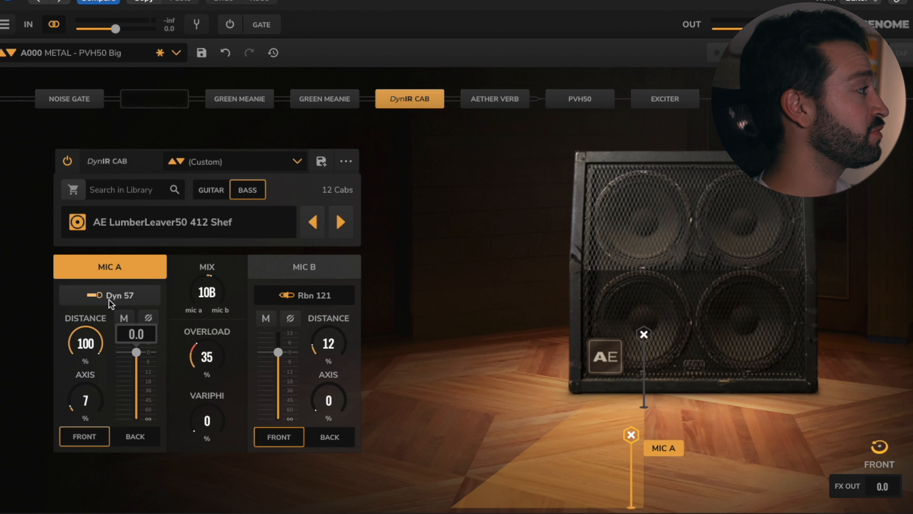
Step: Set Mic B's distance to 0% and its axis to 61%
click(284, 268)
mouse_move(323, 348)
mouse_down()
mouse_move(315, 268)
mouse_move(282, 486)
mouse_up()
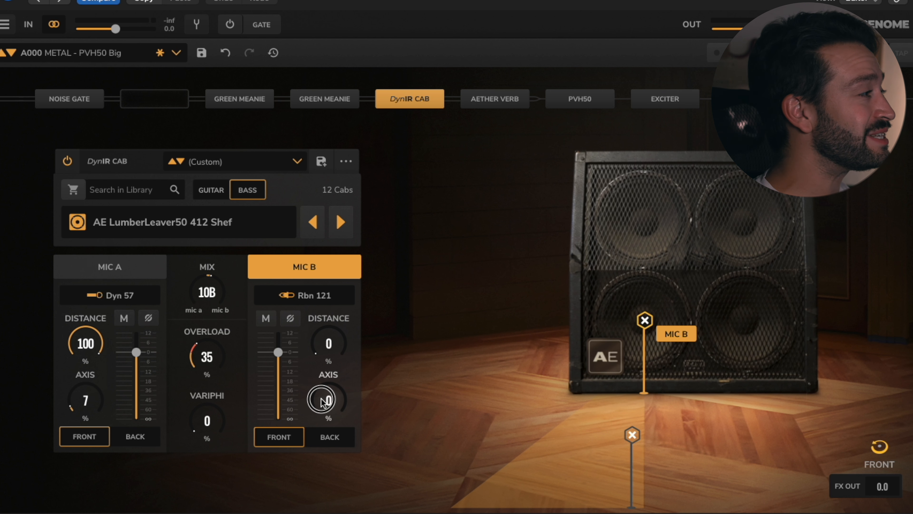
drag(321, 400, 337, 349)
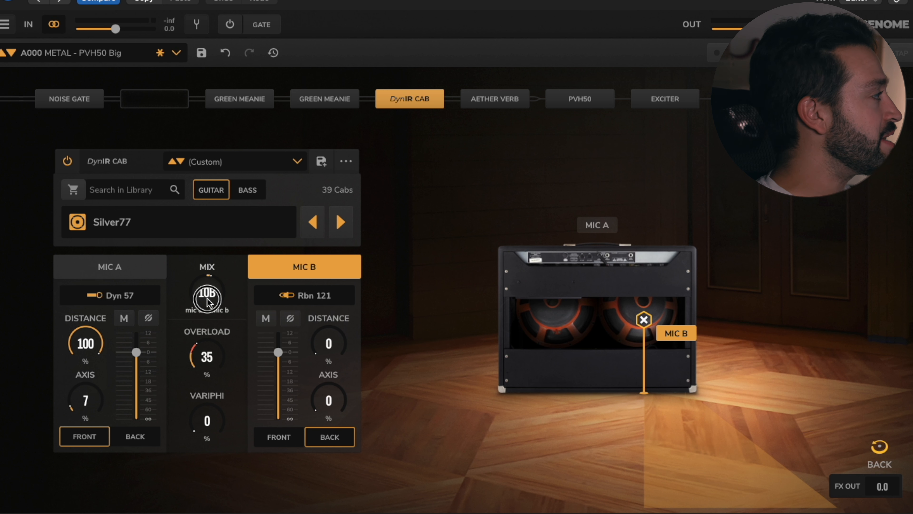
Step: Sweep the mic mix between Mic B and Mic A, settling on 2A, and set Overload to 47% and VariPhi to 12%
drag(206, 293, 200, 245)
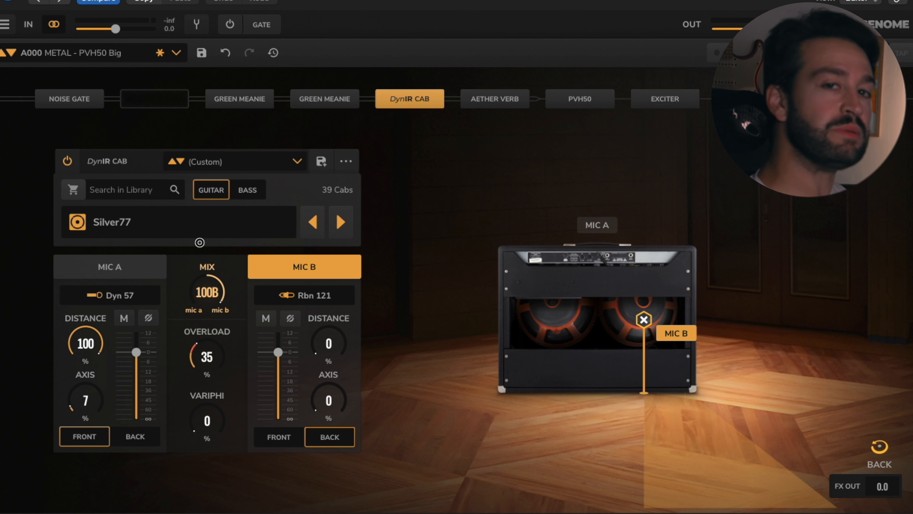
drag(198, 252, 198, 450)
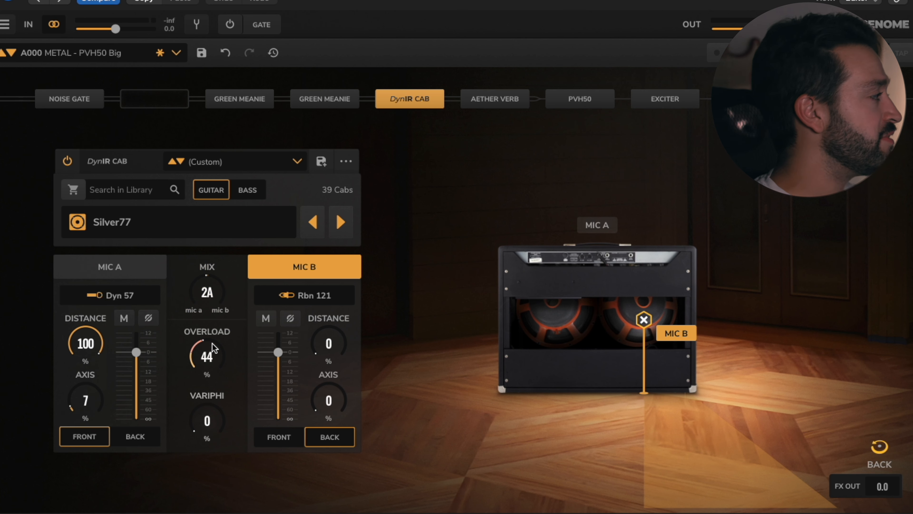
drag(206, 359, 204, 353)
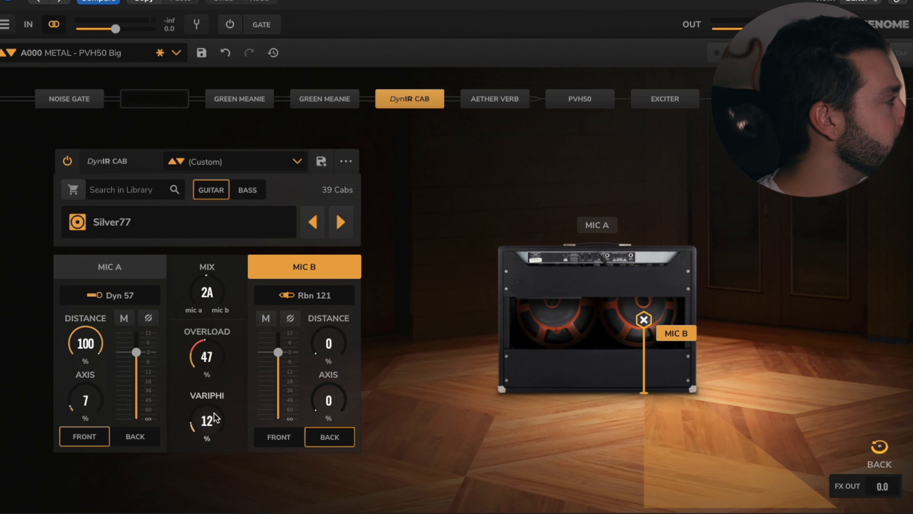
Step: Advance through the guitar cabs to Watt FanC and place Mic B at the front of the cab
click(340, 221)
click(338, 220)
click(337, 220)
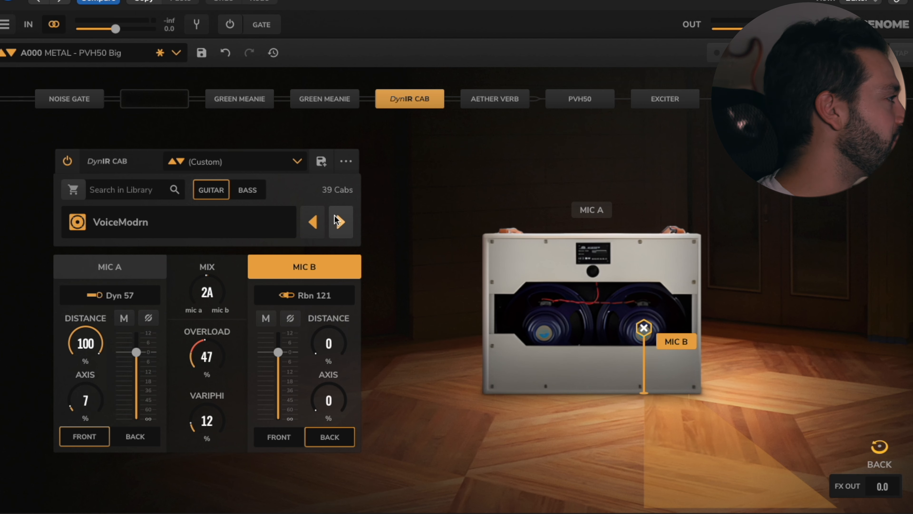
click(331, 221)
click(277, 437)
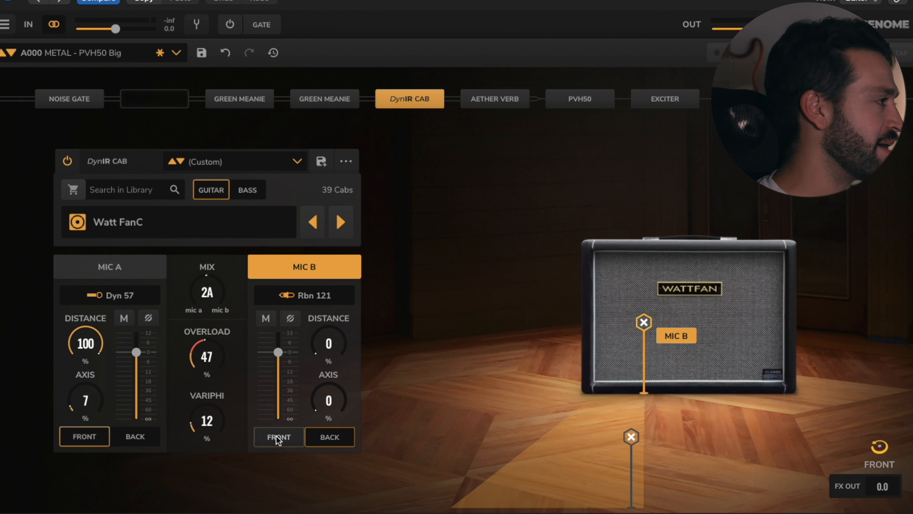
Step: Browse further guitar cabs, including Angl VintC, and go back to the VoiceModrn cab
click(339, 221)
click(338, 221)
click(337, 221)
click(338, 221)
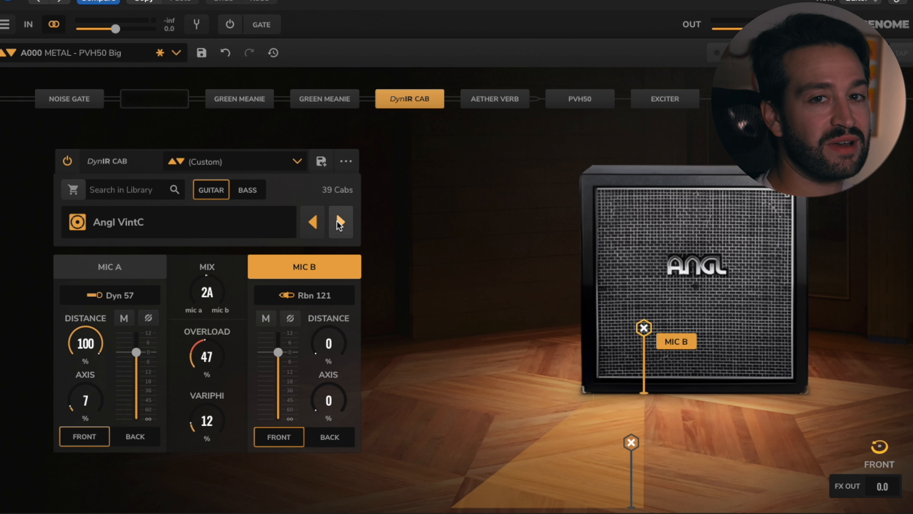
click(337, 221)
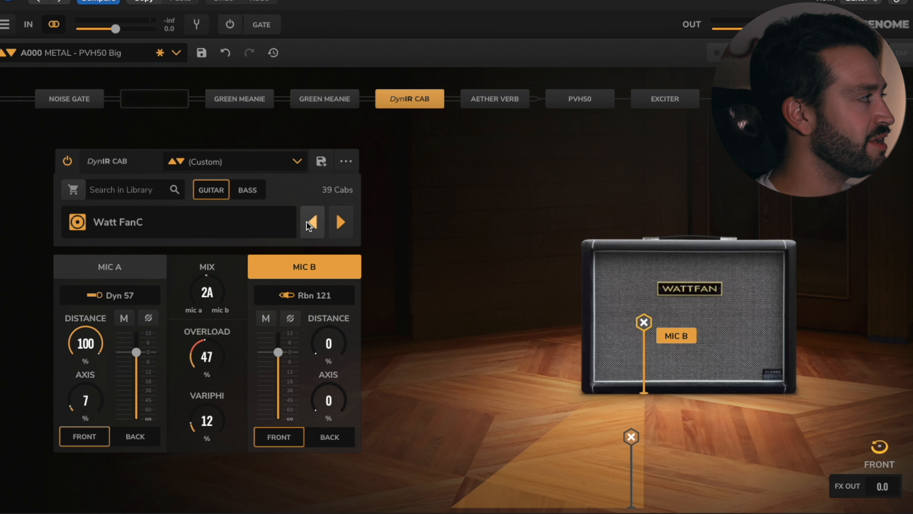
click(307, 222)
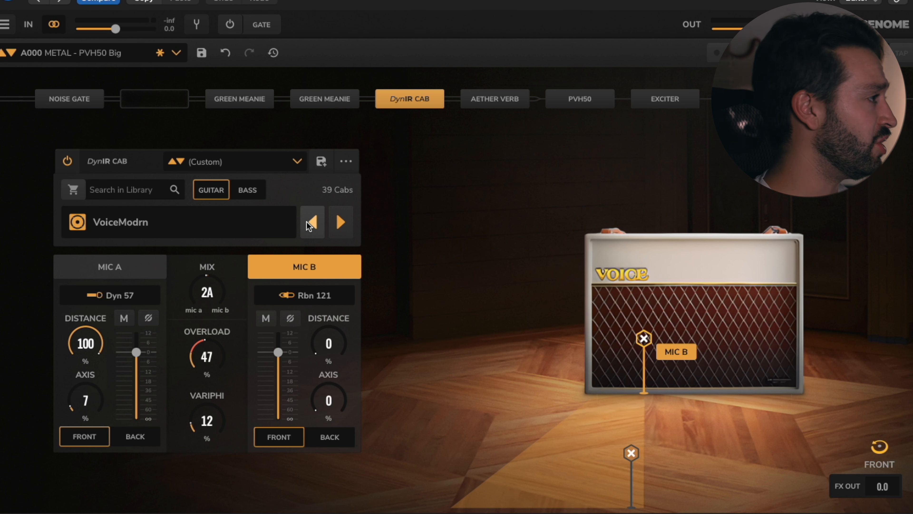